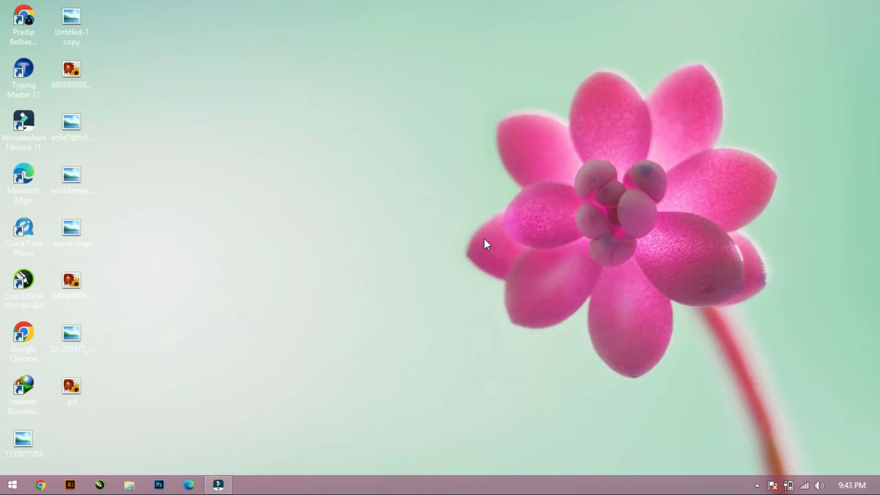
Step: Switch to Photoshop and create a new 7 by 7 inch RGB document at 300 pixels/inch with a white background
click(160, 486)
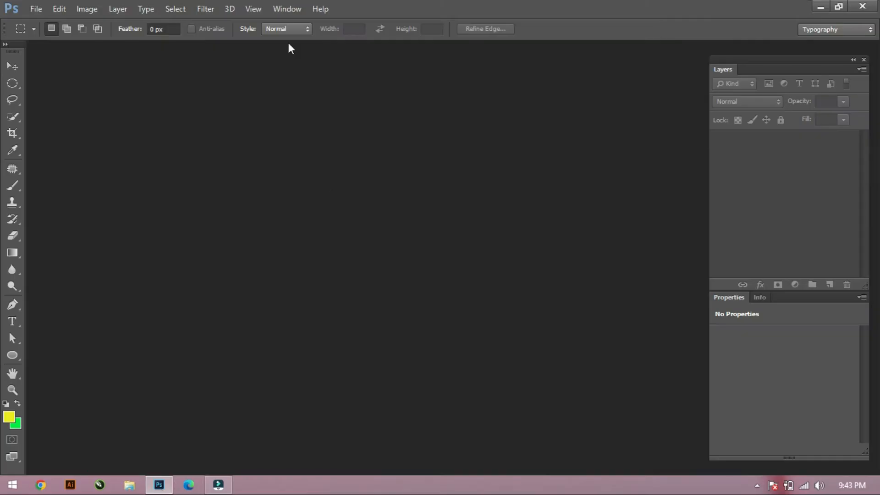
click(36, 8)
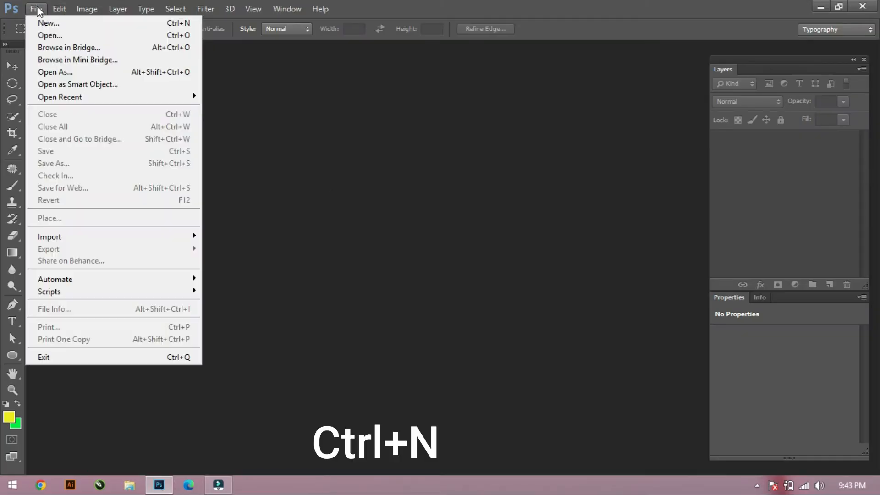
click(62, 26)
click(372, 170)
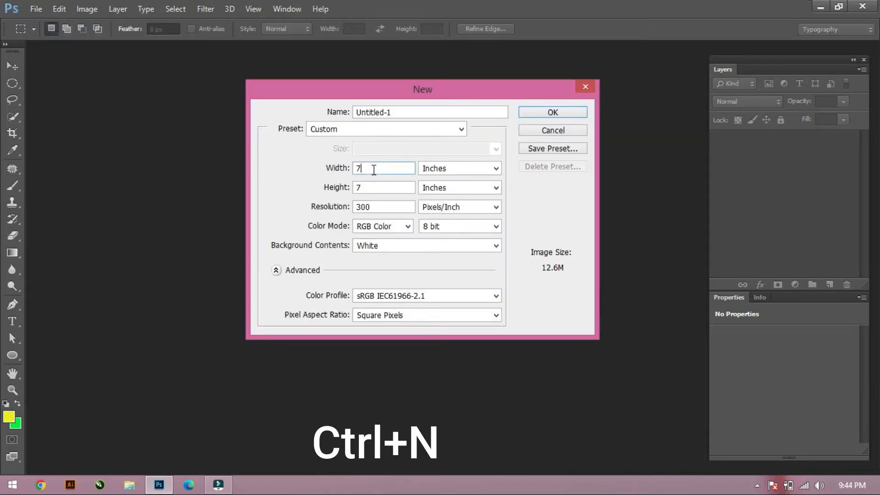
click(369, 187)
click(395, 207)
click(526, 112)
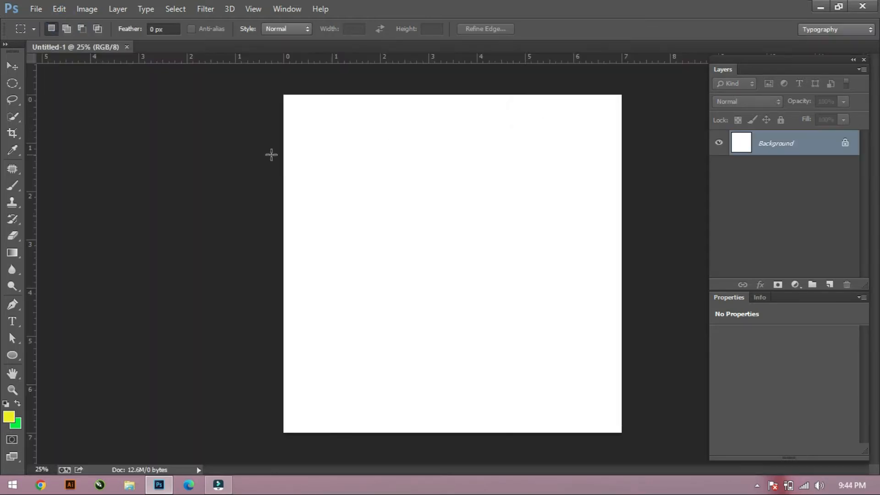
Step: Draw a circle shape about 1368 px in diameter on the canvas with the Ellipse tool
click(13, 66)
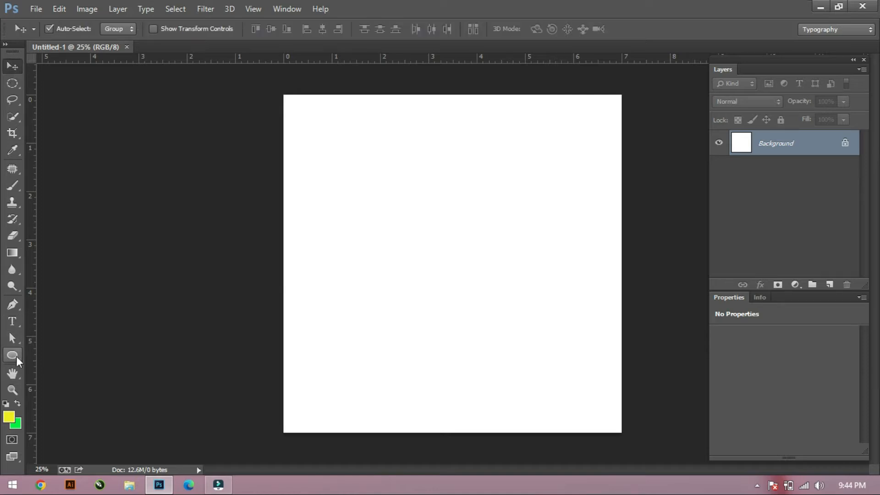
click(12, 355)
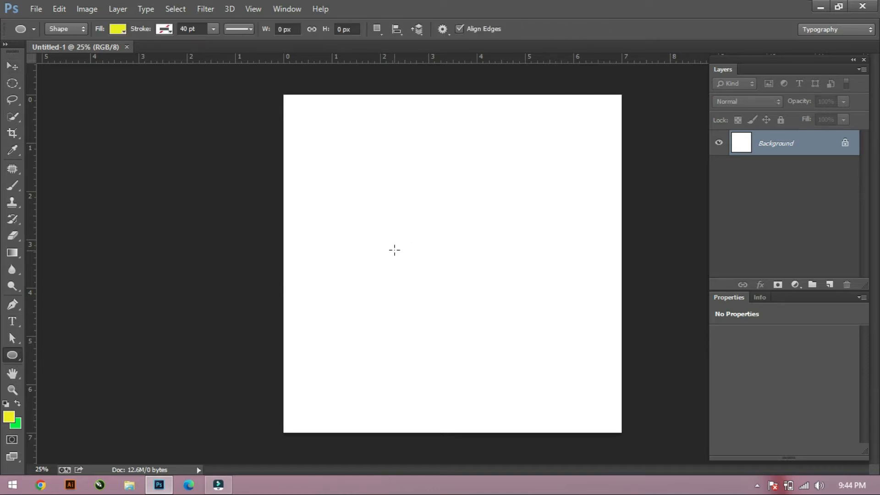
mouse_move(329, 157)
mouse_down()
mouse_move(366, 232)
mouse_move(549, 391)
mouse_move(559, 384)
mouse_up()
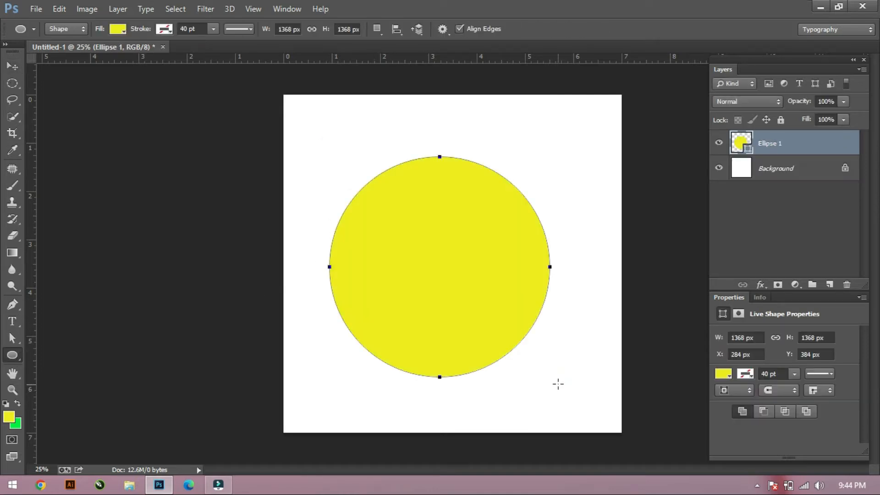
Step: Recolor the circle's fill to dark green and move the circle to the middle of the canvas
click(724, 373)
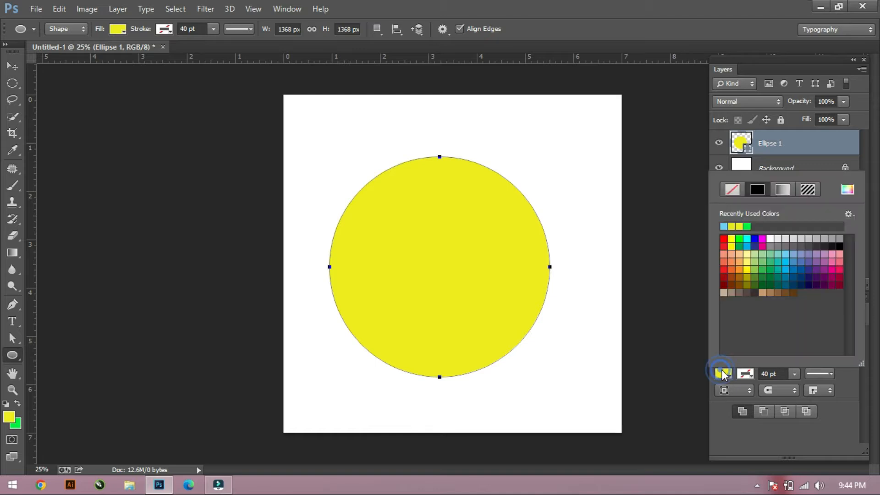
click(771, 285)
key(Return)
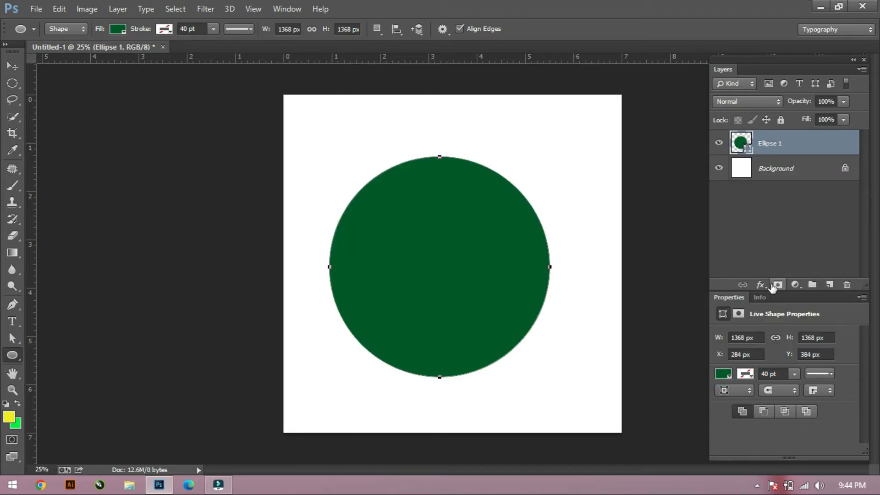
key(Return)
click(12, 66)
drag(465, 277, 481, 275)
Step: Duplicate the green circle and scale the copy down around its center to about 612 px in diameter
drag(781, 143, 830, 285)
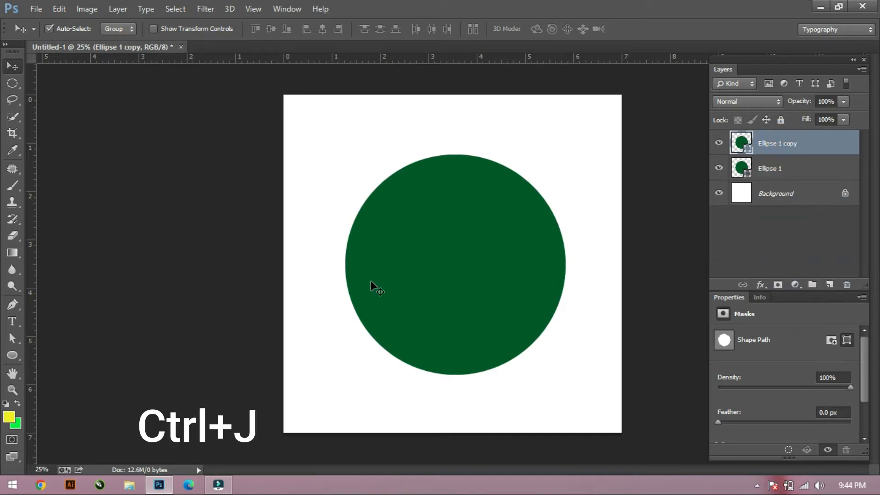
key(ctrl+t)
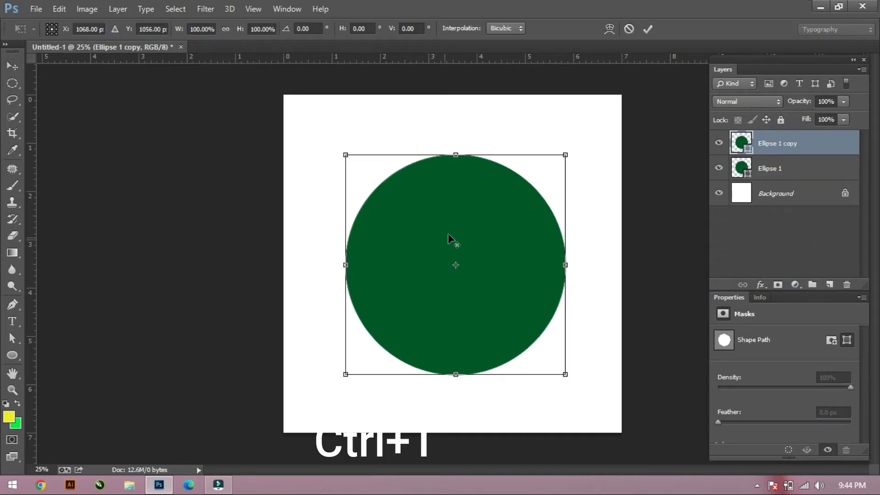
drag(566, 155, 536, 237)
key(Return)
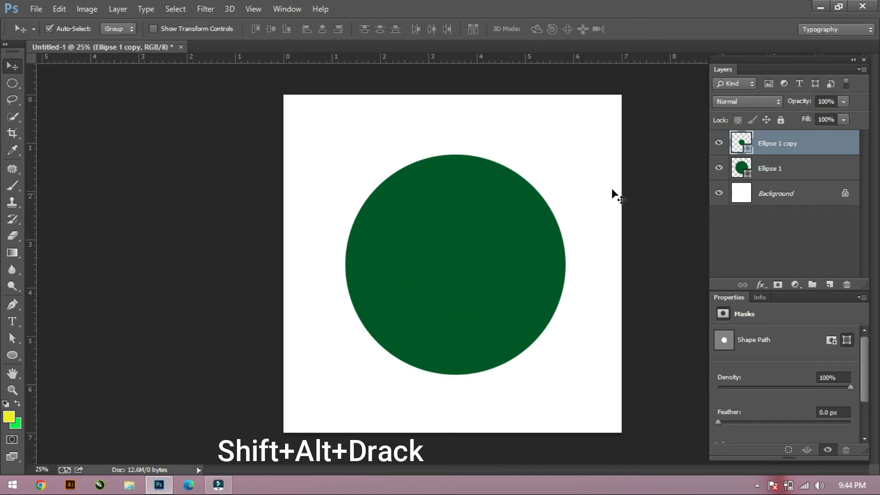
Step: Change the small inner circle's fill color to a bright blue
double_click(741, 141)
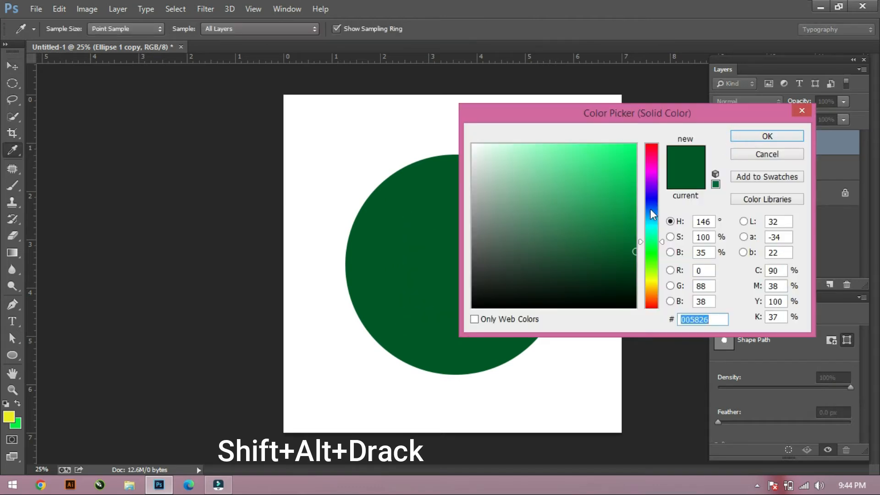
click(651, 217)
drag(597, 217, 634, 152)
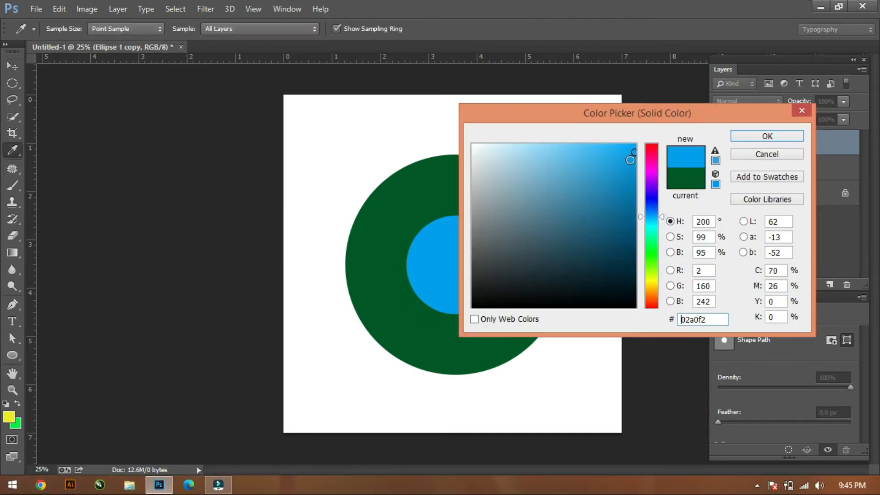
click(751, 137)
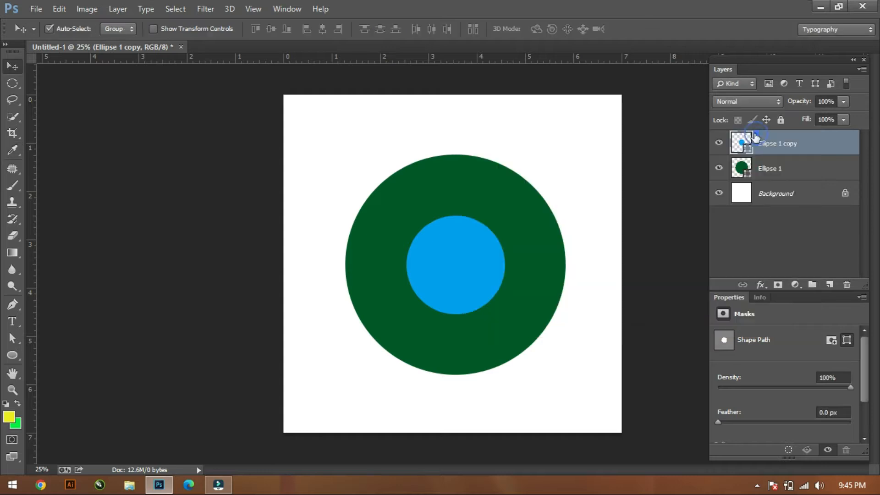
Step: Give the inner blue circle a white stroke, reduce its width to a thin ring, and deselect the shape
click(12, 307)
click(67, 29)
click(59, 45)
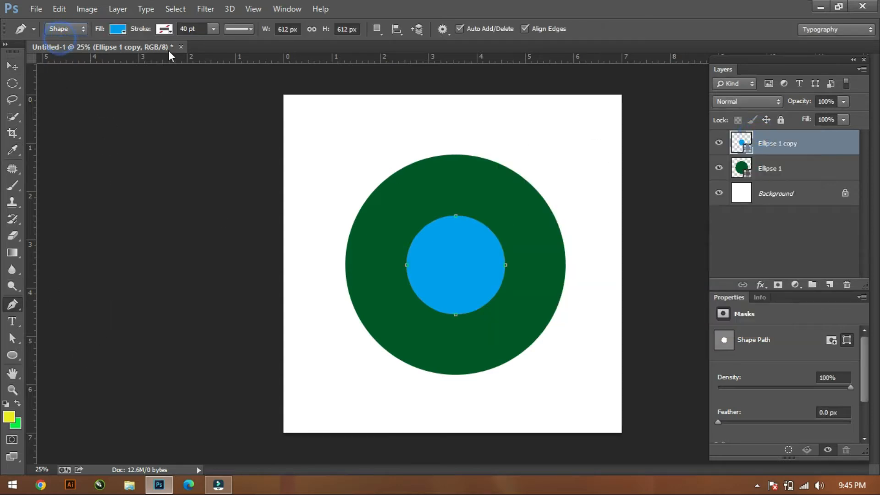
click(166, 30)
click(148, 103)
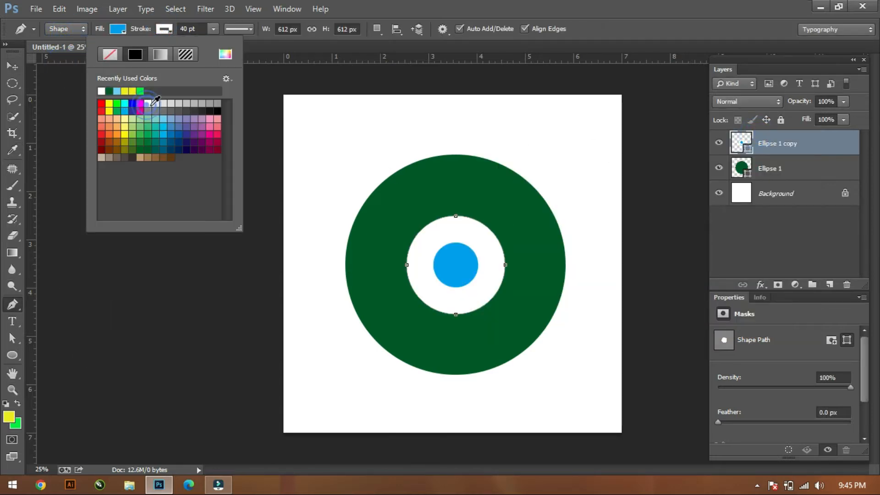
click(177, 24)
click(177, 29)
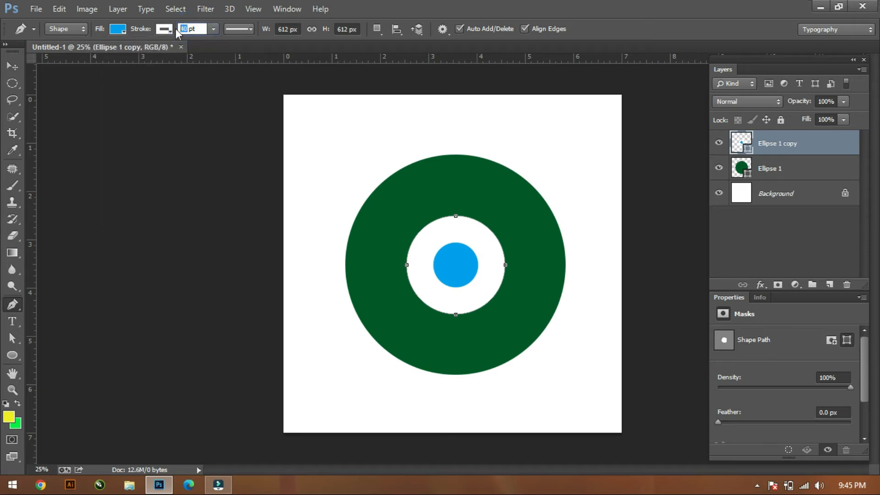
key(Return)
click(18, 65)
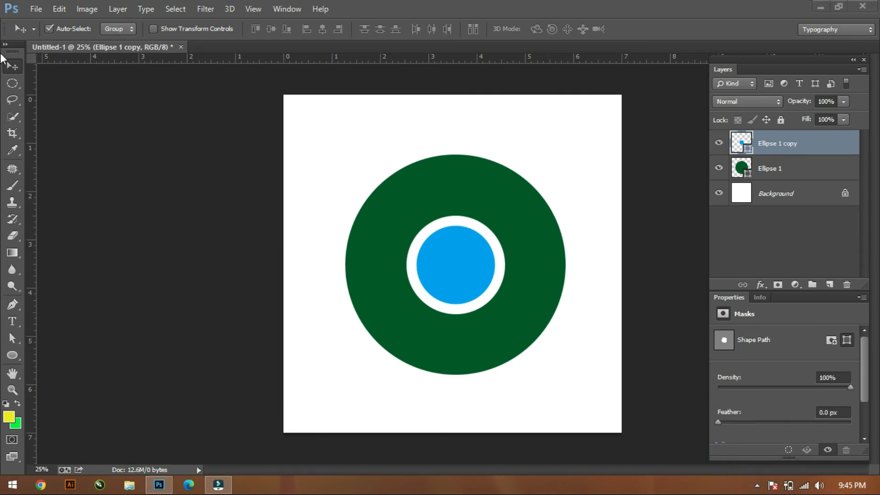
click(284, 384)
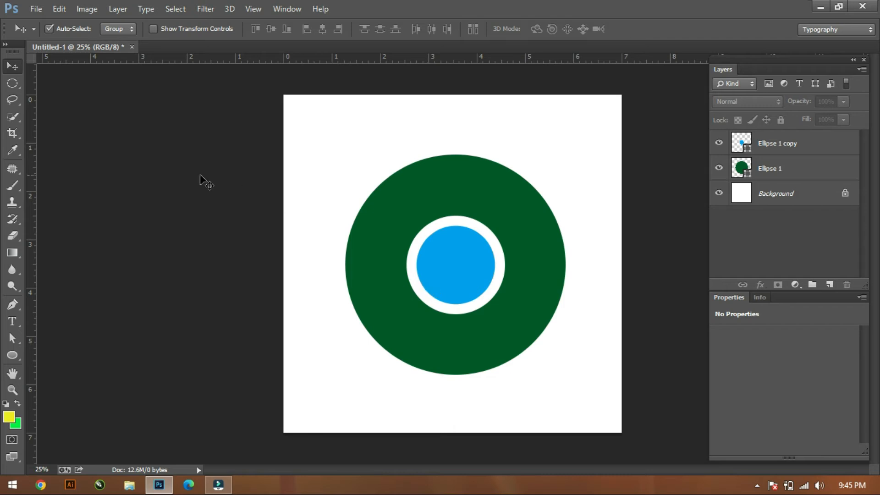
Step: Trace a closed Pen path around the upper part of the green circle down to the blue circle, and convert it to a selection
click(10, 308)
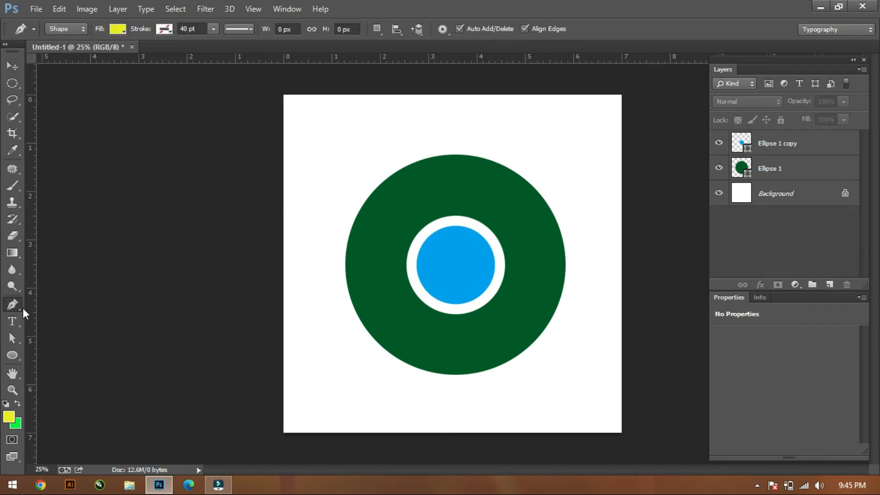
click(76, 29)
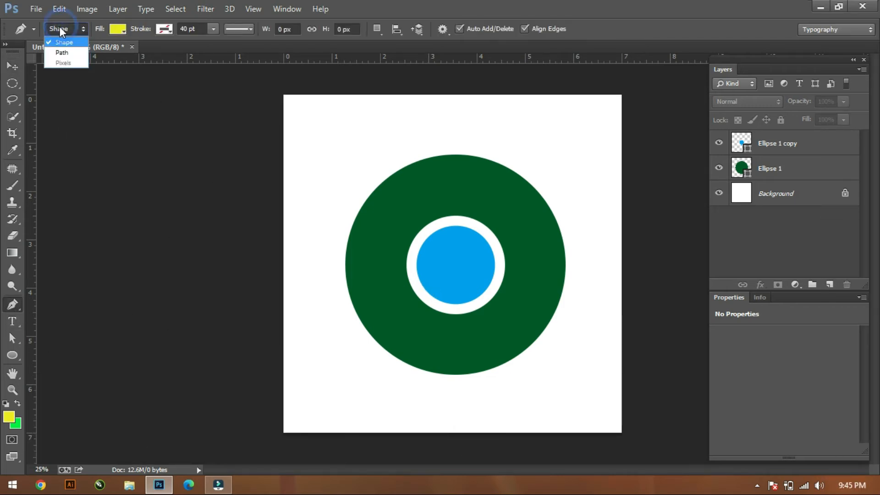
click(75, 49)
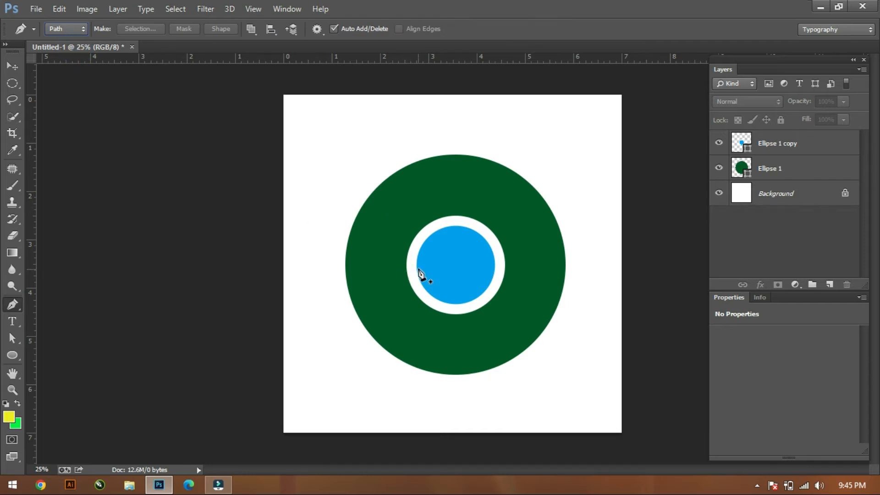
click(763, 167)
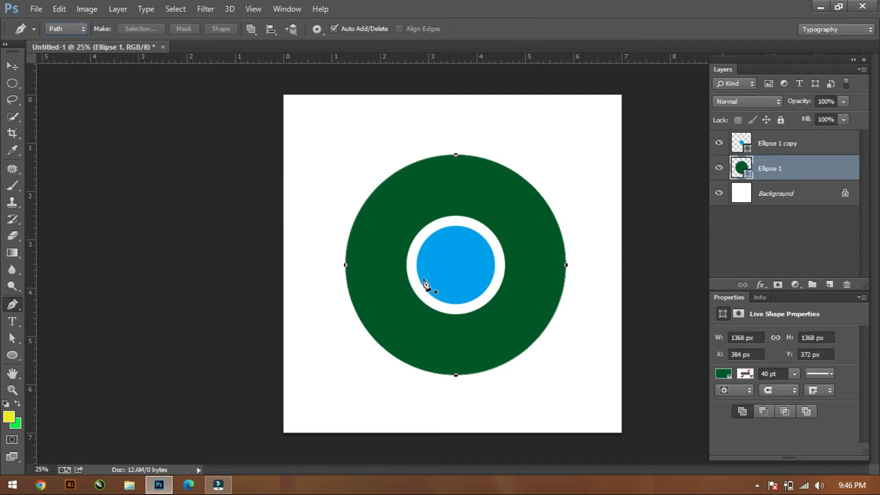
key(Return)
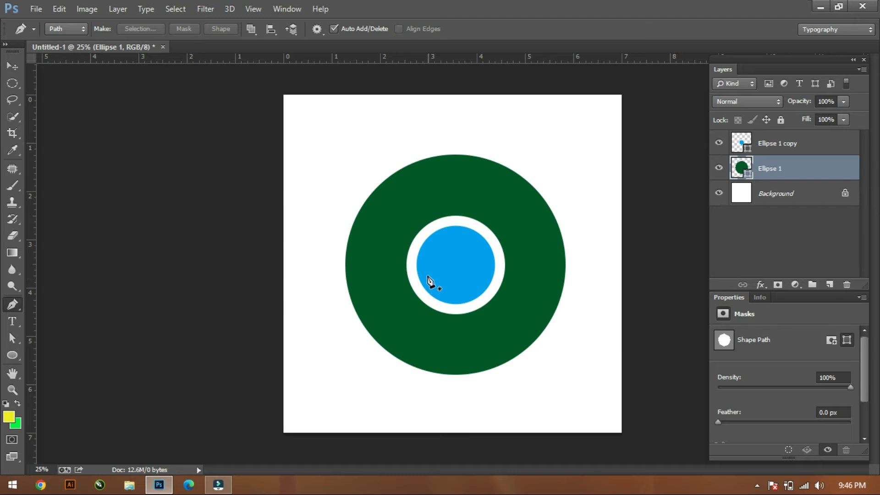
click(417, 270)
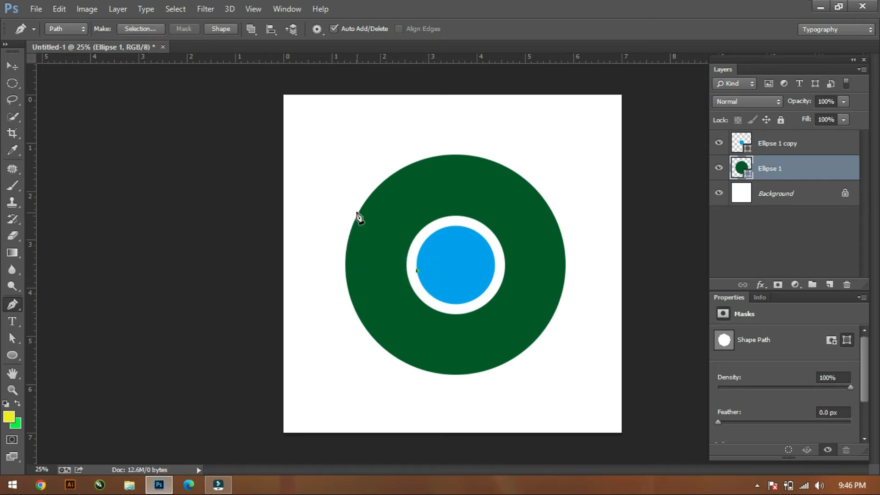
click(391, 145)
click(502, 147)
click(572, 214)
click(577, 240)
shift+click(494, 258)
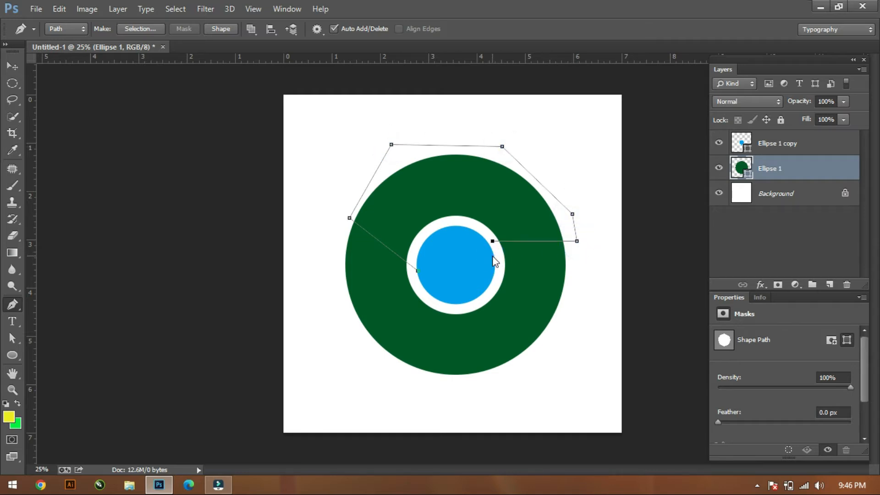
click(417, 271)
key(ctrl+Return)
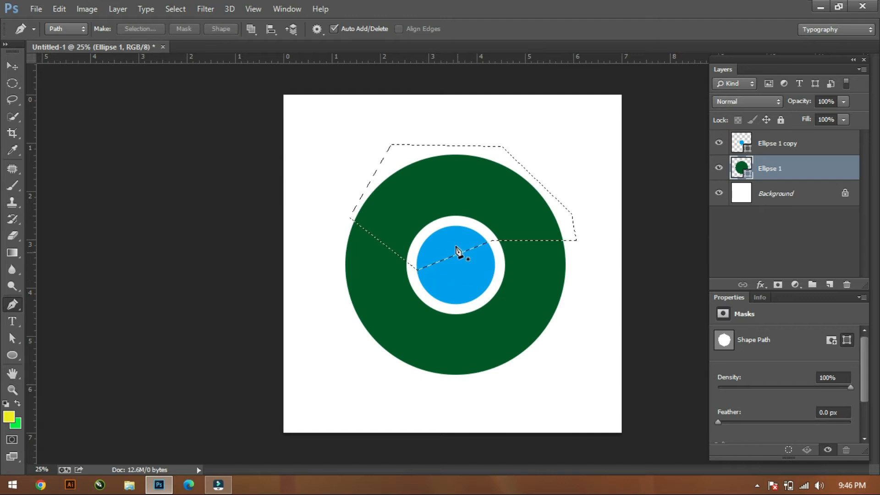
Step: Add a new layer above the large green circle, fill the selection with pure red, and deselect
click(829, 284)
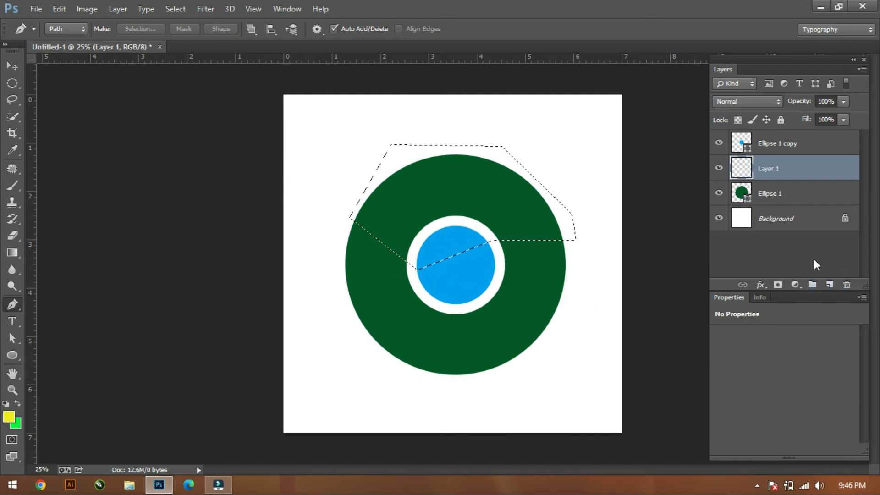
click(8, 416)
click(651, 144)
click(636, 146)
click(766, 136)
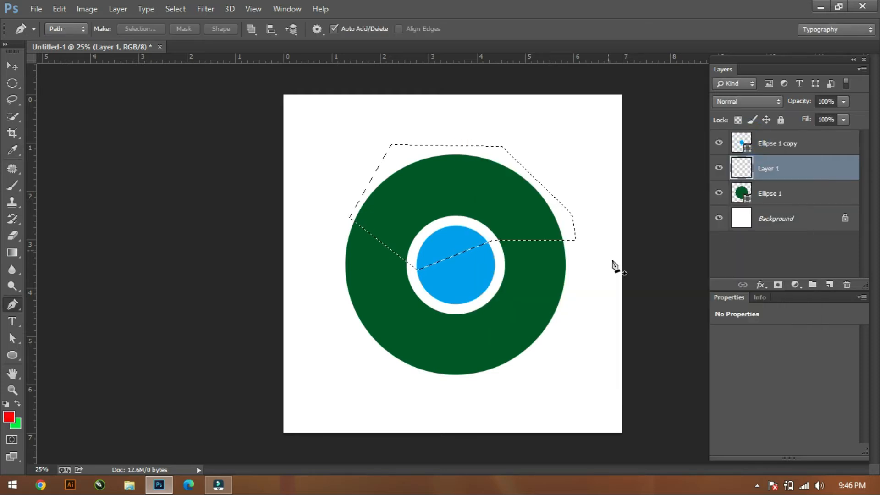
key(alt+Delete)
key(ctrl+d)
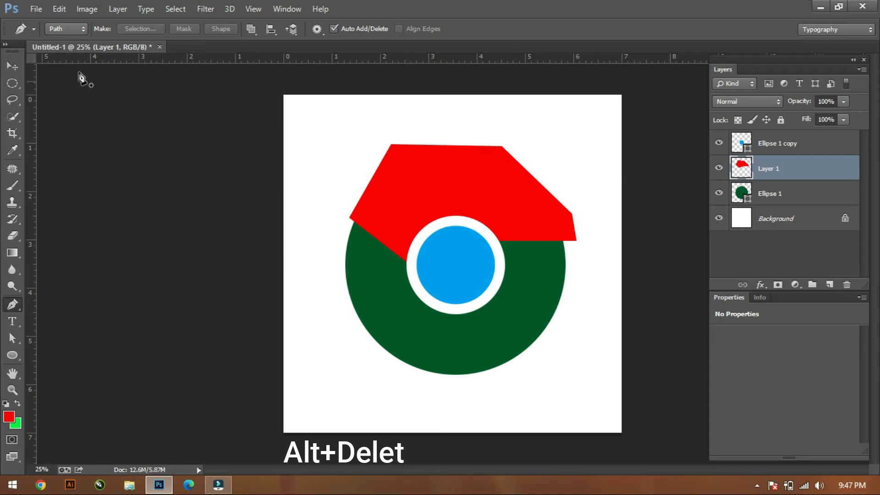
Step: Clip the red layer to the large green circle with a clipping mask
click(12, 68)
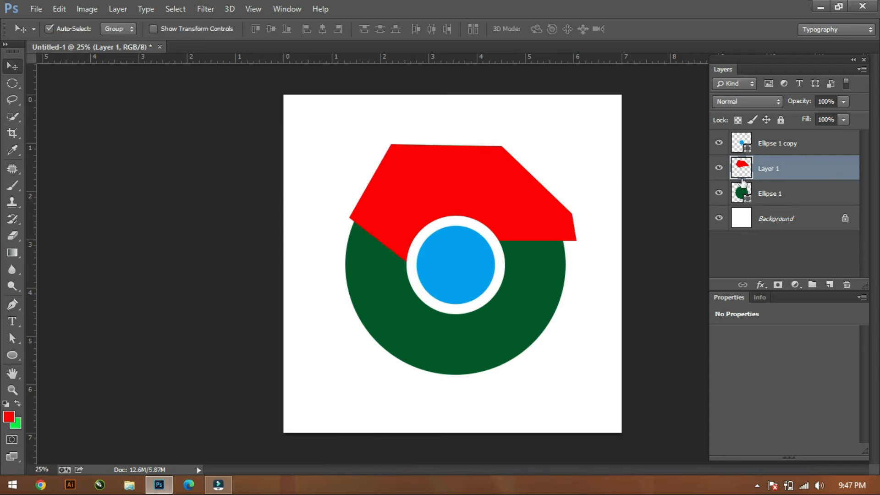
right_click(787, 169)
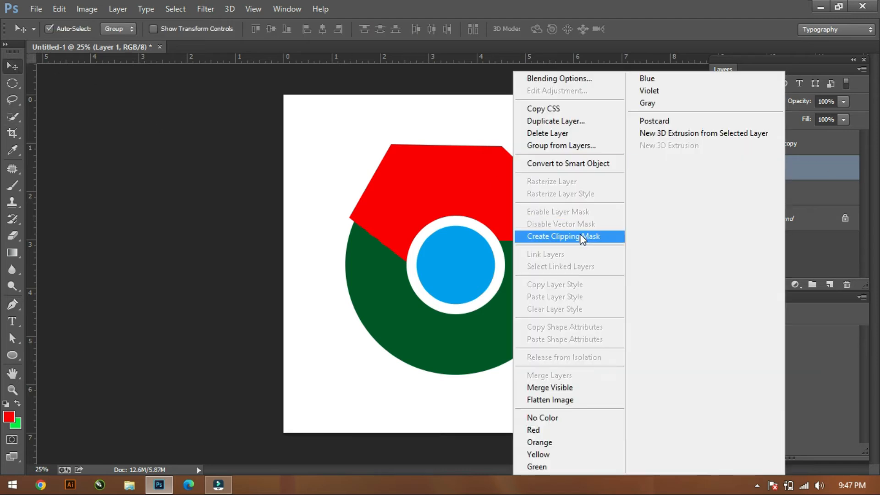
click(592, 236)
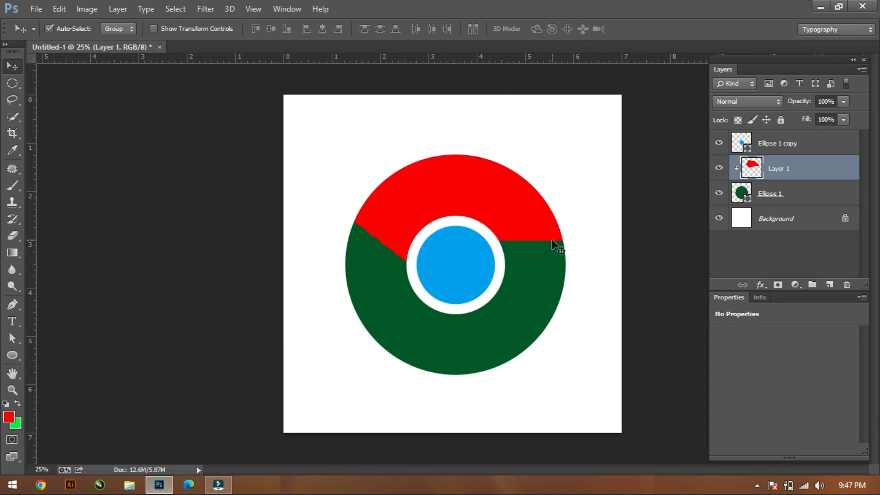
Step: Trace a closed Pen path around the lower-right part of the green circle from the red edge to the blue circle, and convert it to a selection
click(12, 304)
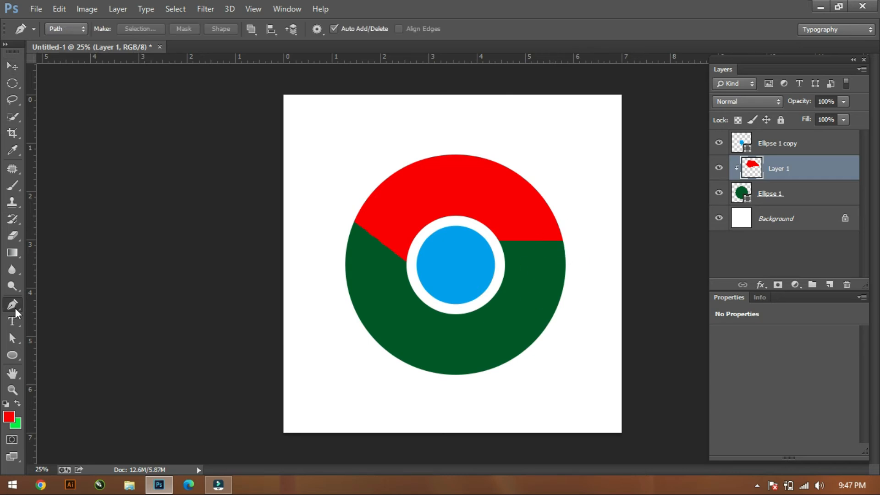
click(495, 238)
click(583, 235)
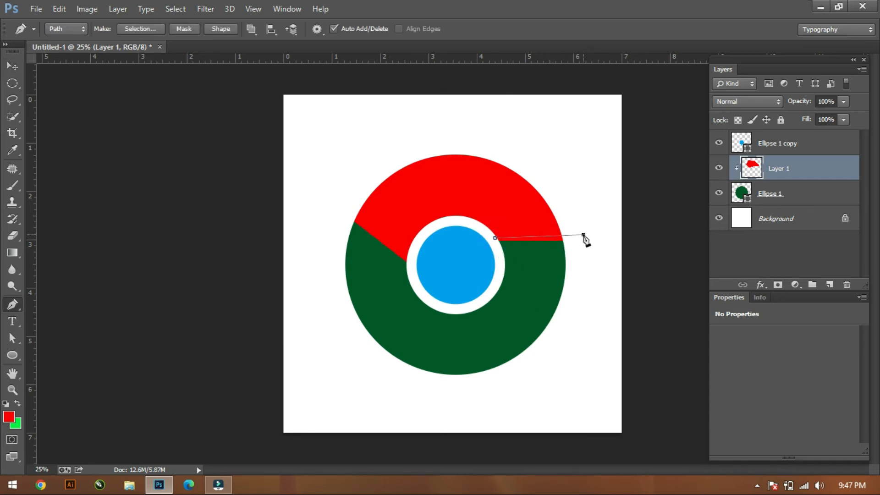
click(549, 399)
click(466, 404)
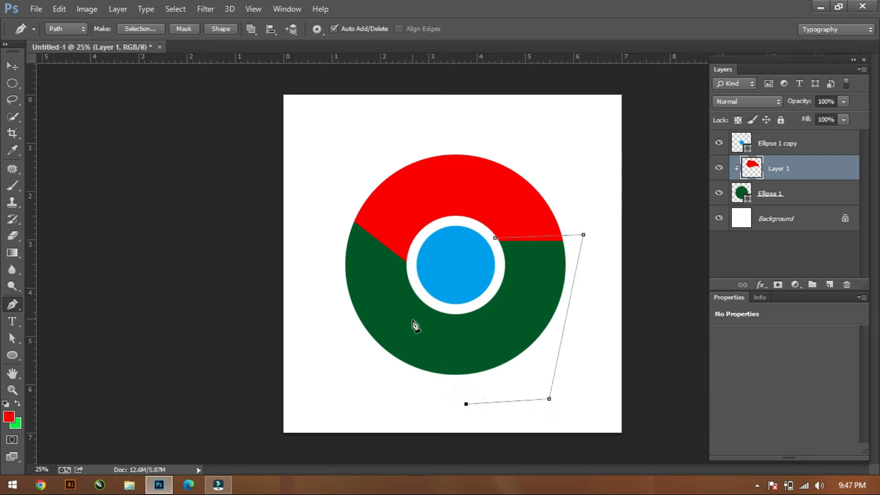
drag(422, 400, 402, 384)
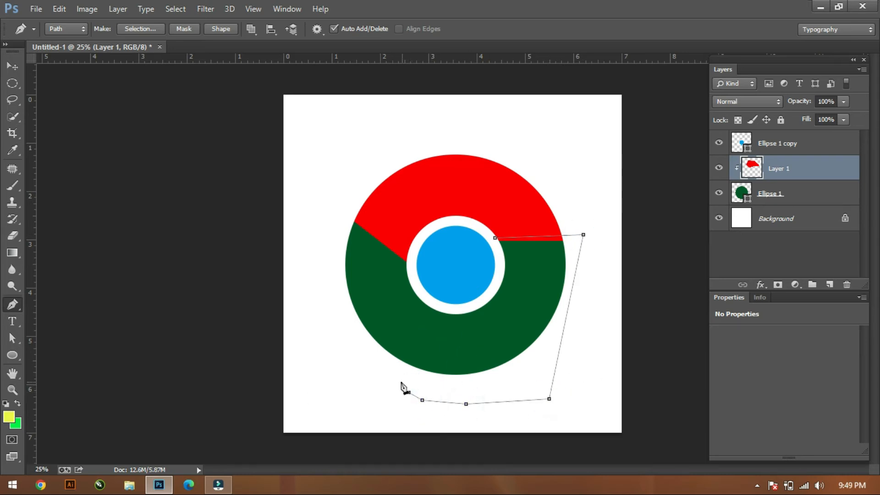
click(484, 306)
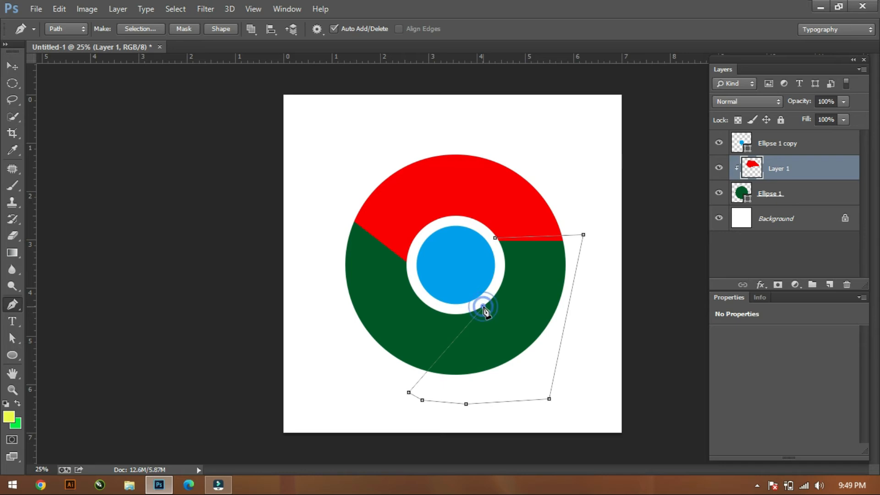
click(495, 238)
key(ctrl+Return)
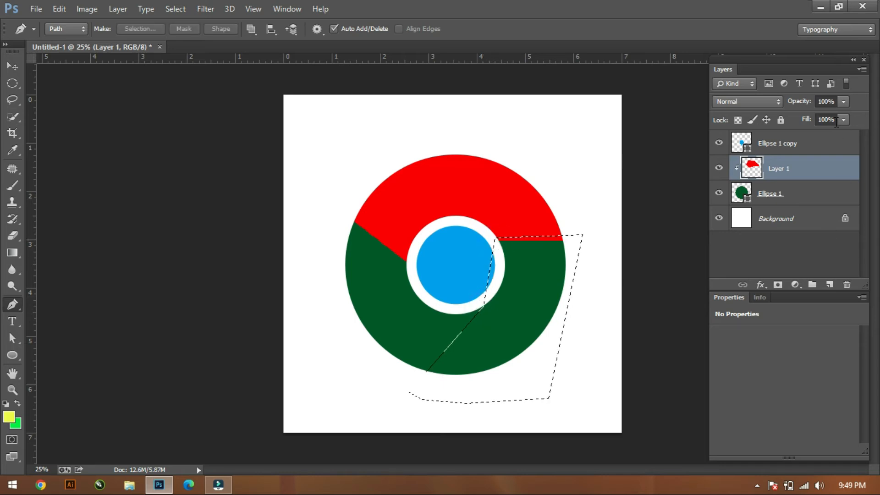
Step: Add a new layer above the red section, fill the selection with the yellow foreground color, and deselect
click(830, 284)
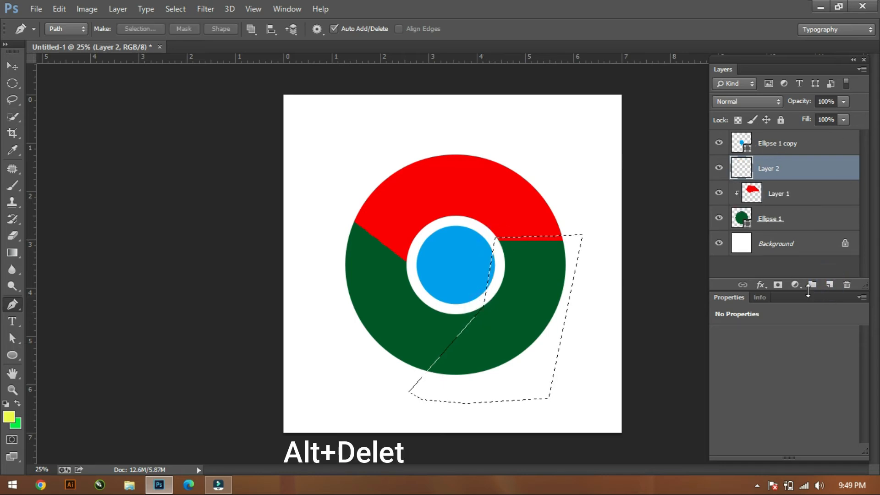
key(alt+Delete)
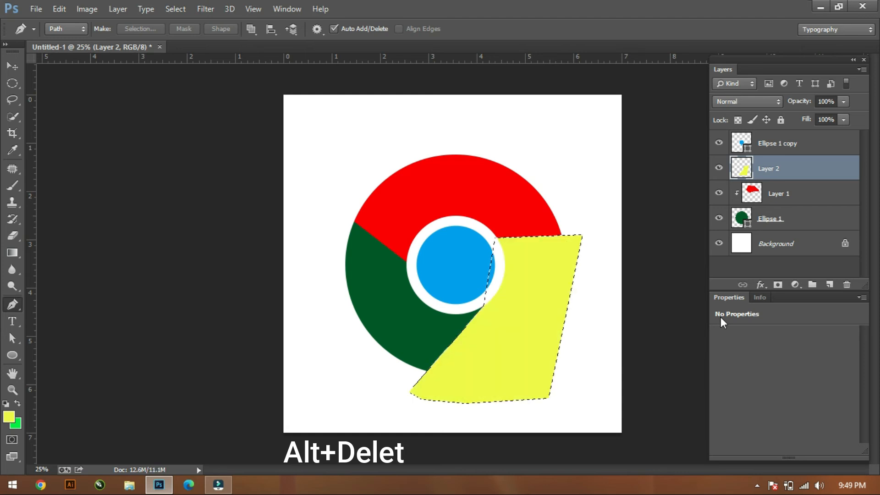
key(ctrl+d)
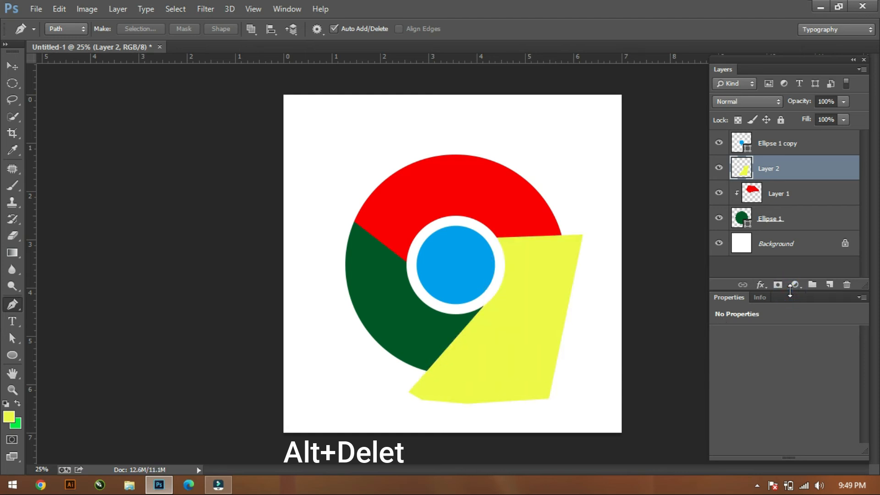
Step: Clip the yellow layer to the large green circle with a clipping mask
right_click(797, 167)
click(564, 235)
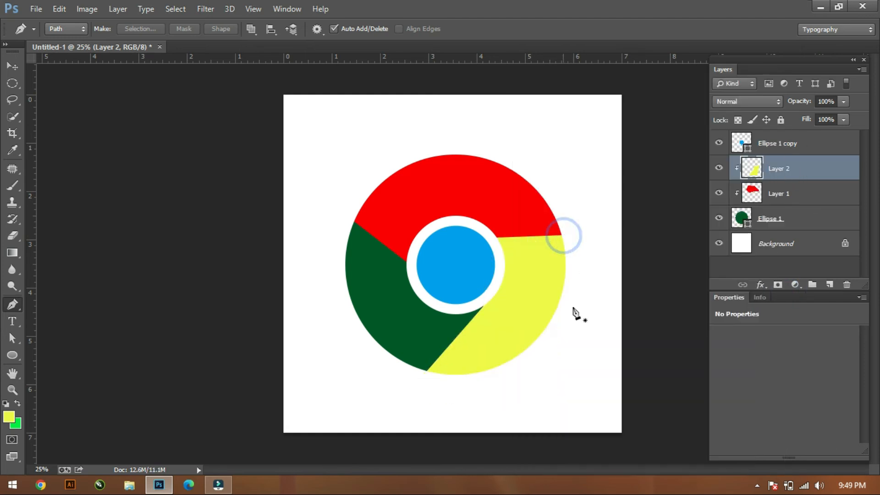
key(v)
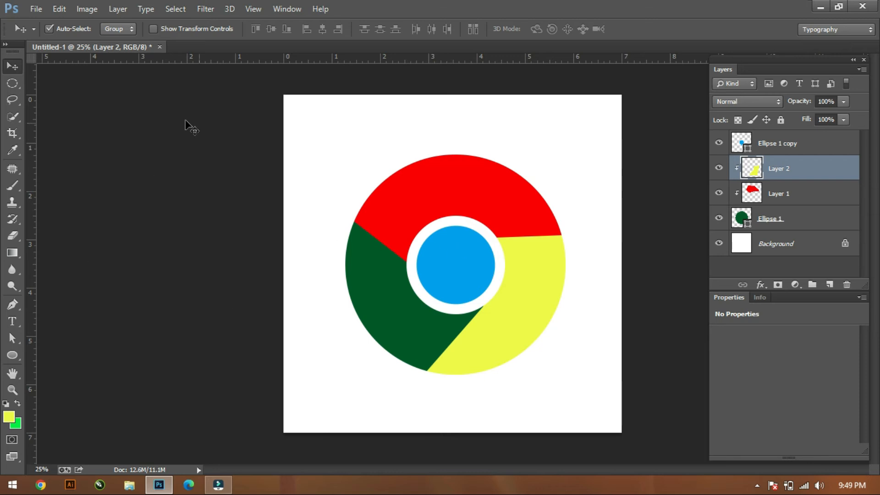
Step: Free-transform the red layer, skewing its left side so its edge with the green section runs more steeply into the white ring
click(762, 202)
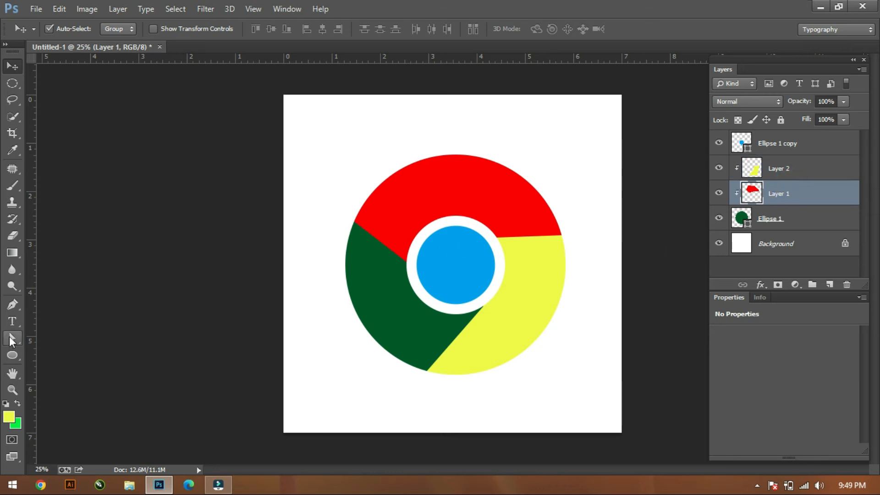
key(a)
click(402, 214)
click(374, 229)
click(782, 195)
click(475, 201)
double_click(775, 190)
click(835, 190)
key(ctrl+t)
drag(352, 274, 348, 241)
drag(350, 144, 387, 131)
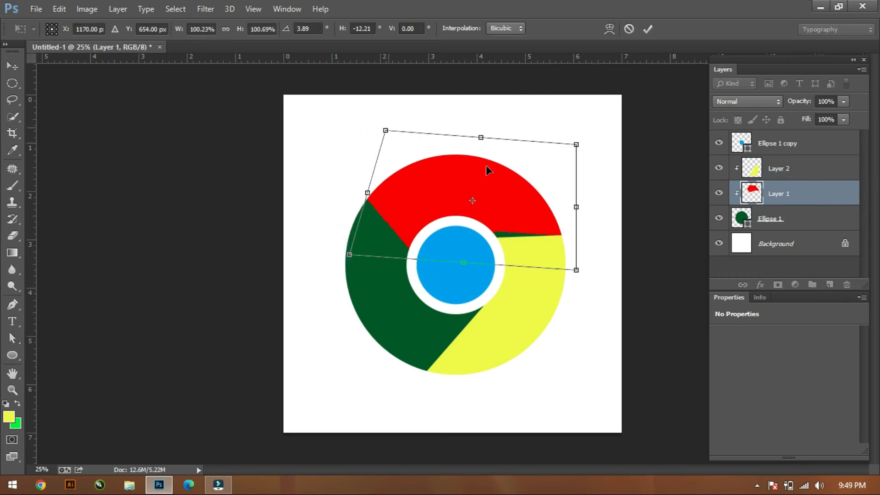
key(Return)
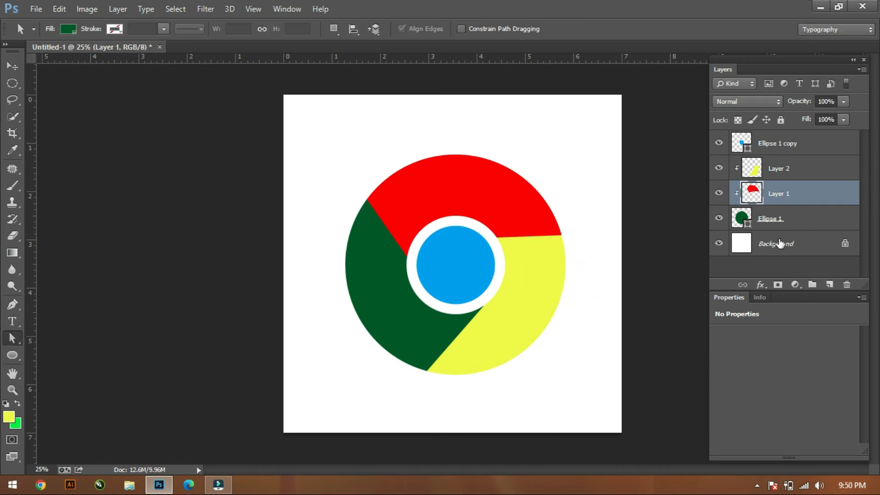
Step: Merge the blue center, yellow, red and green circle layers into a single logo layer
click(795, 143)
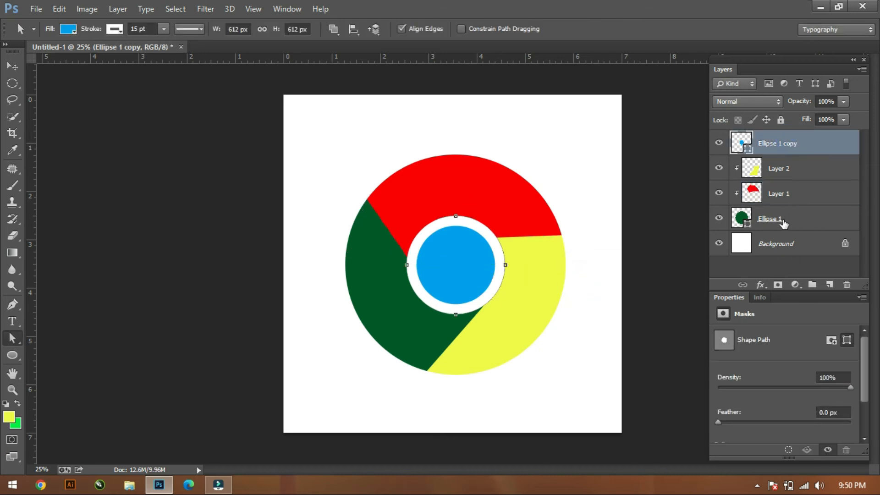
shift+click(785, 223)
key(ctrl+e)
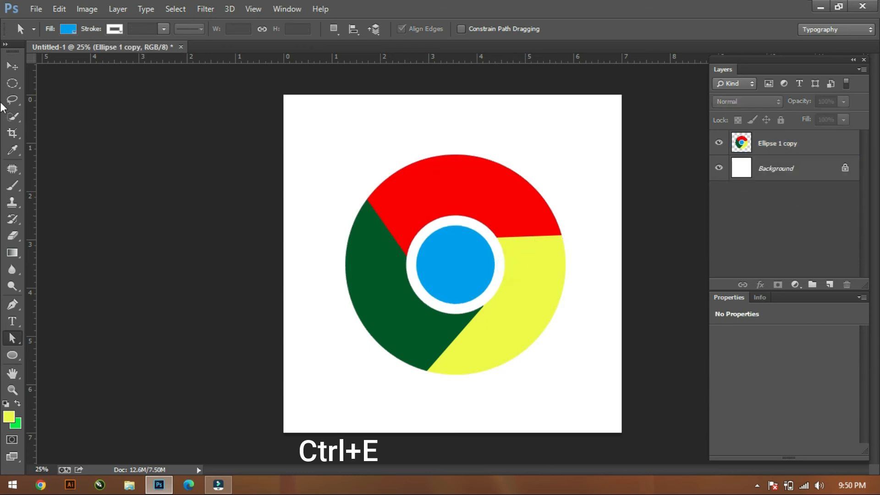
Step: Nudge the merged logo slightly on the canvas and delete the Background layer to leave it transparent
key(v)
drag(491, 309, 514, 298)
click(779, 167)
key(Delete)
Step: Save the logo to the Desktop as a PNG named chrome, with Smallest / Slow compression and no interlacing
click(37, 8)
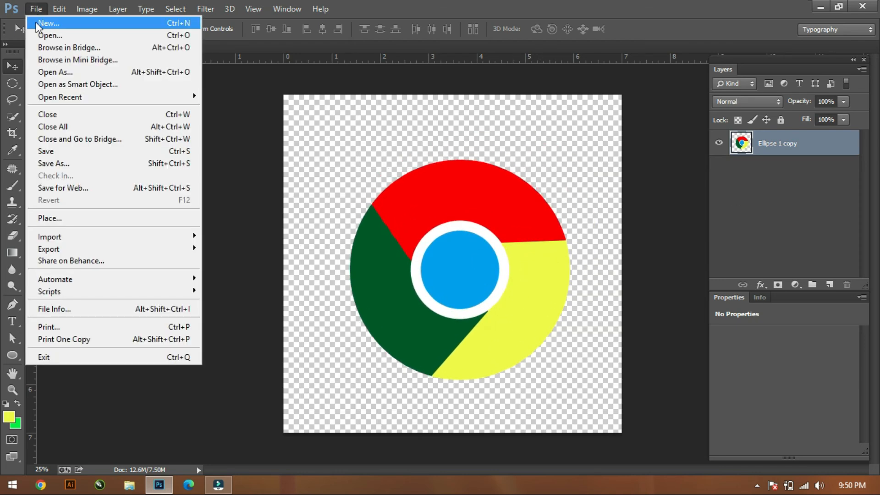
key(ctrl+s)
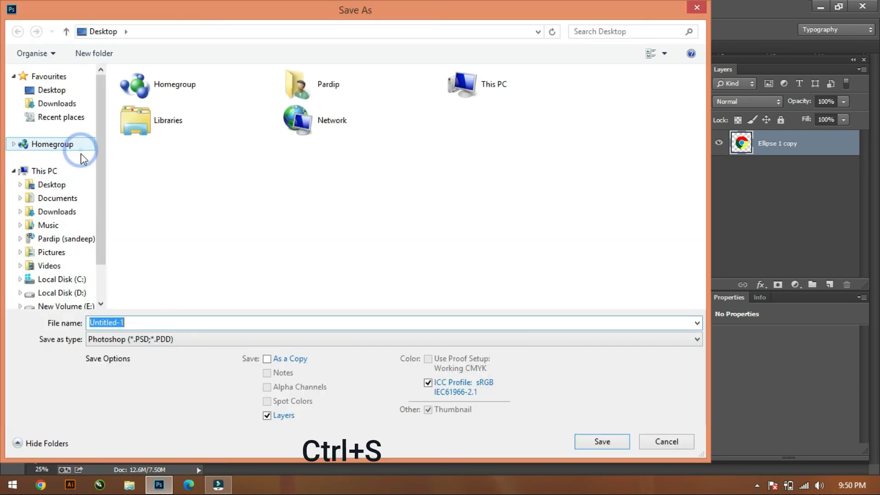
click(182, 338)
click(194, 287)
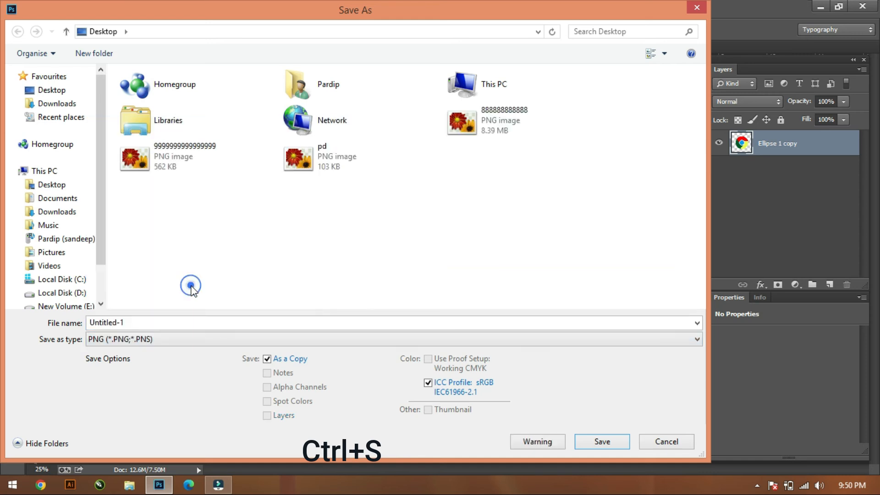
click(179, 324)
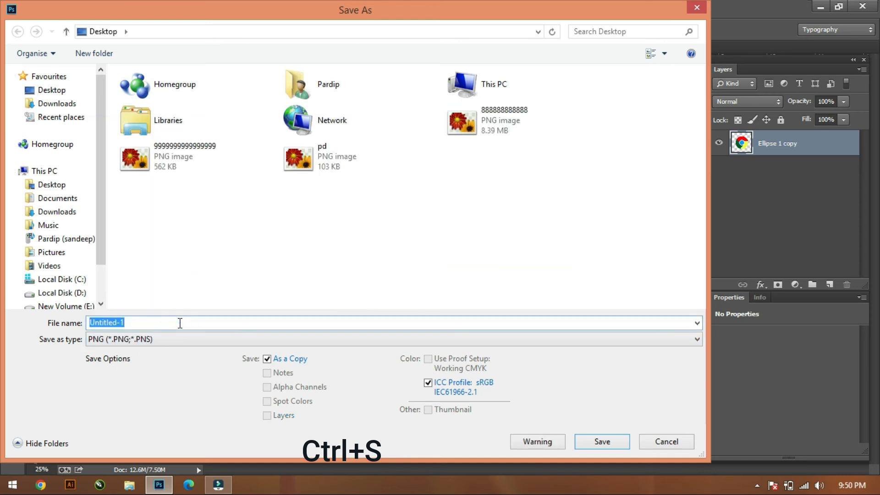
text(chrome)
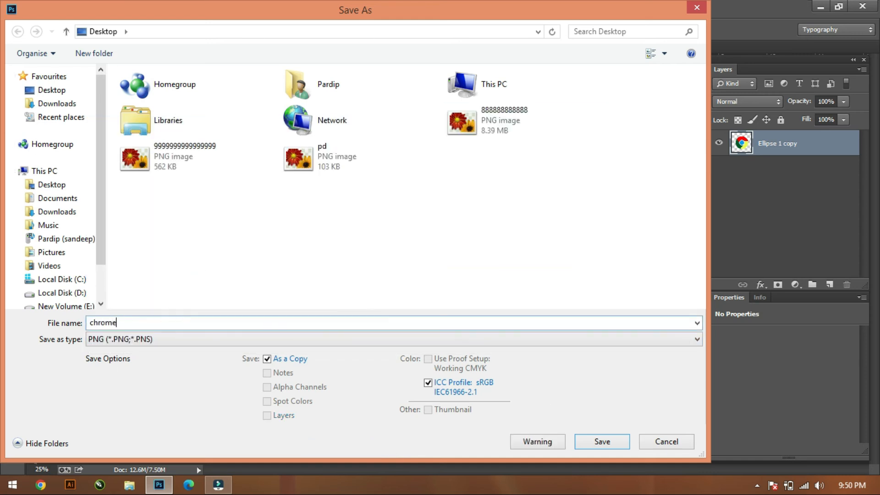
click(604, 449)
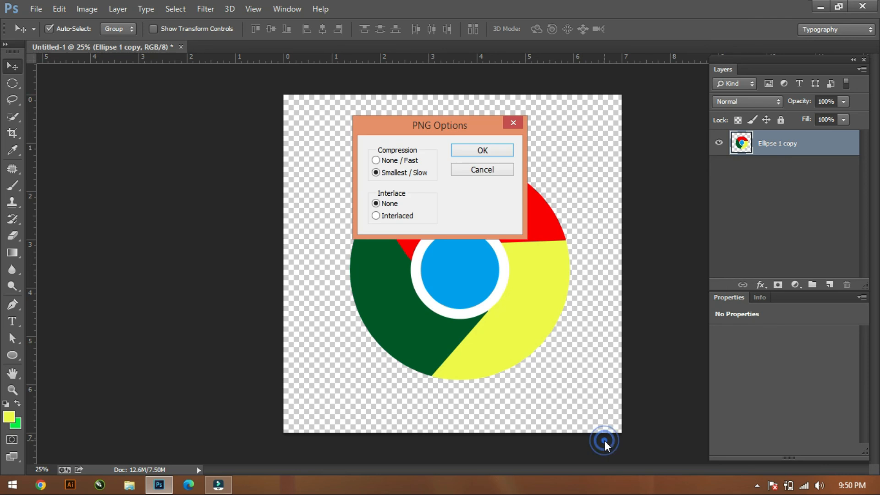
click(494, 149)
Step: Close the logo document without saving changes and create a new blank document with a white background
mouse_move(820, 46)
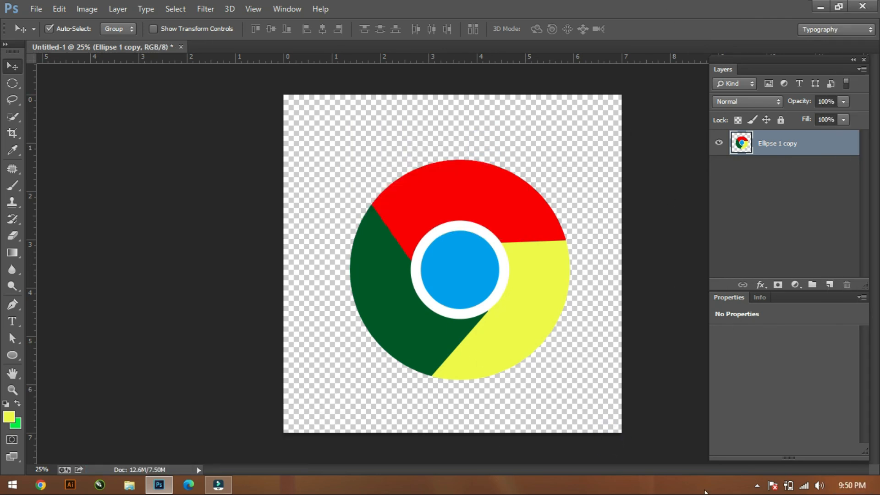
click(181, 47)
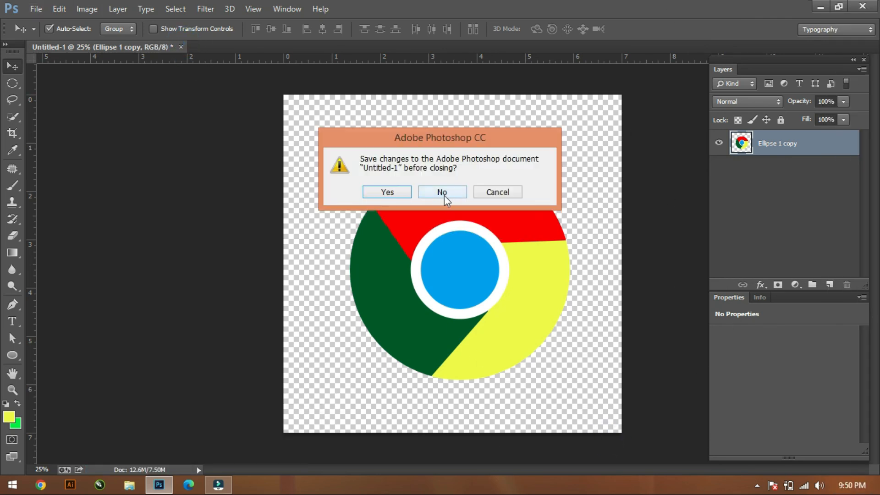
click(443, 195)
click(36, 9)
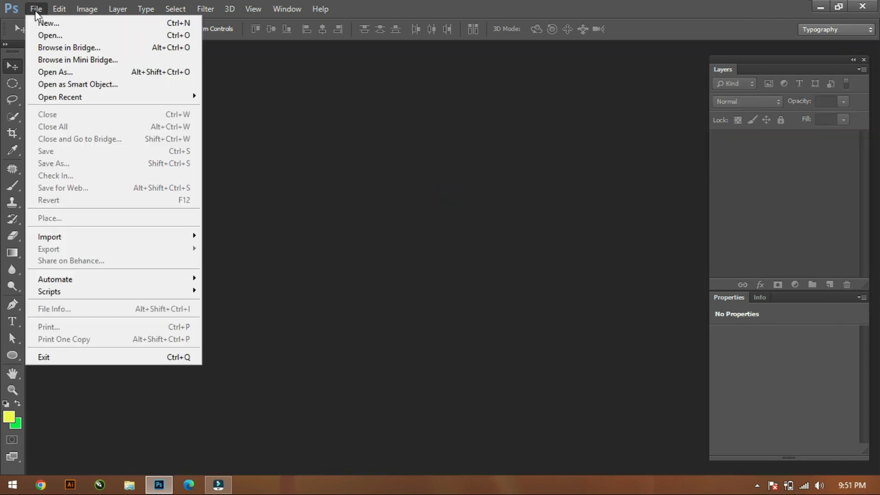
click(55, 24)
click(544, 112)
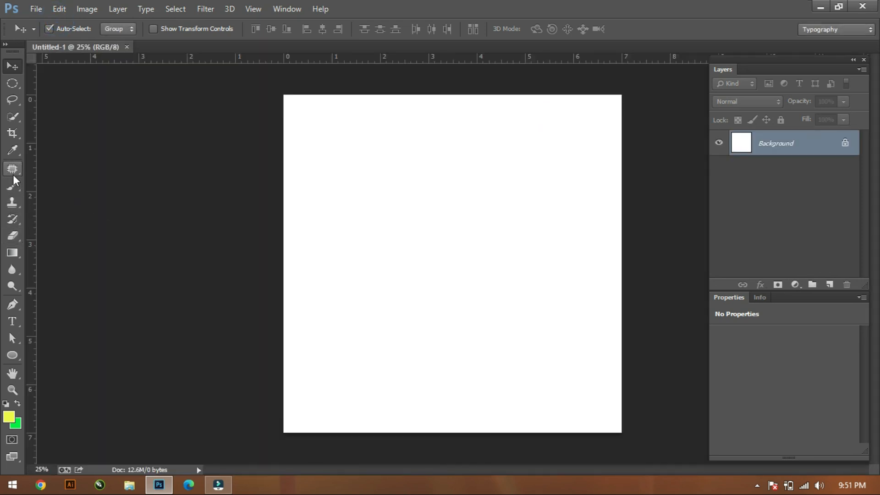
Step: Fill the new document's background with a diagonal linear gradient from yellow at the upper right to green at the lower left
click(13, 253)
drag(466, 207, 327, 397)
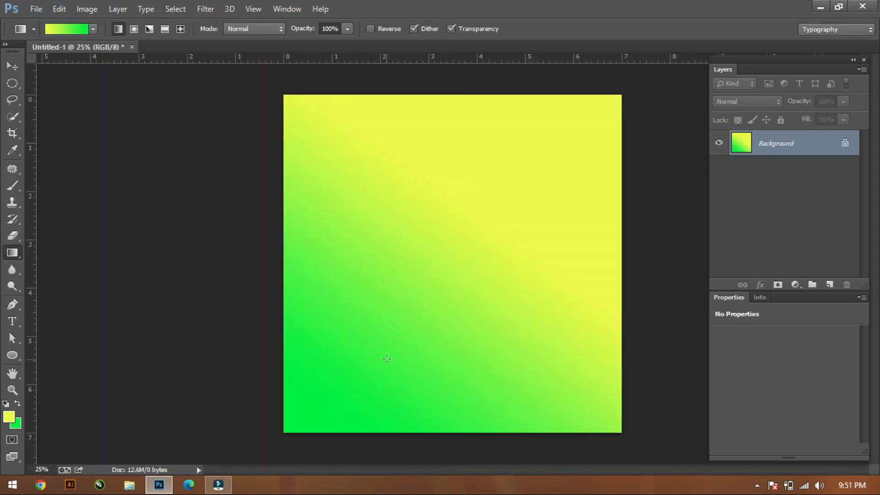
click(11, 67)
Step: Open the exported logo image file for use with the gradient background
click(36, 9)
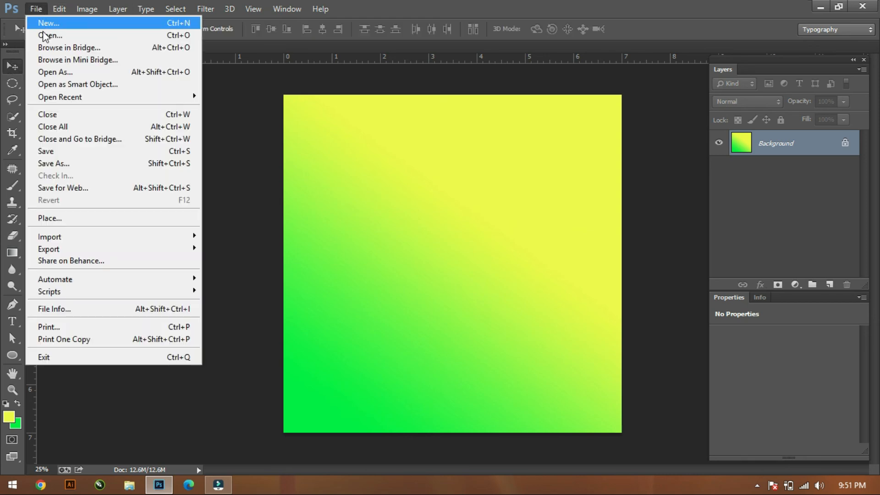
click(73, 35)
click(208, 271)
click(602, 368)
drag(476, 314, 477, 287)
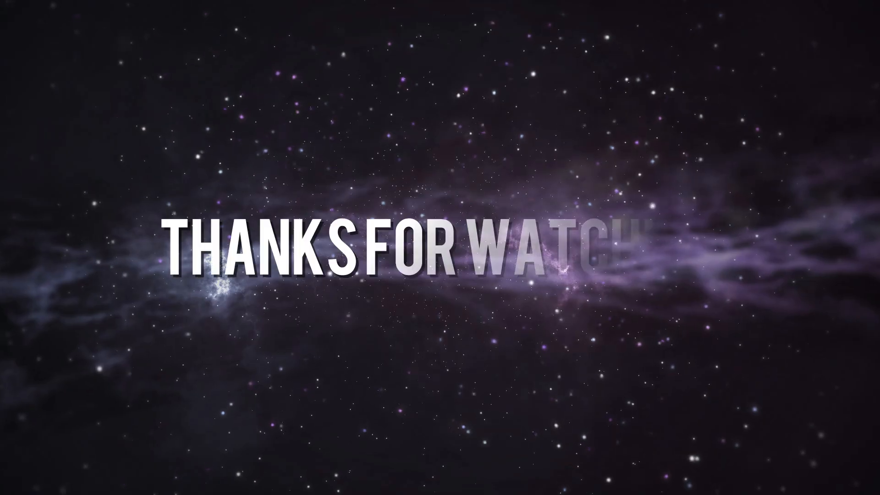